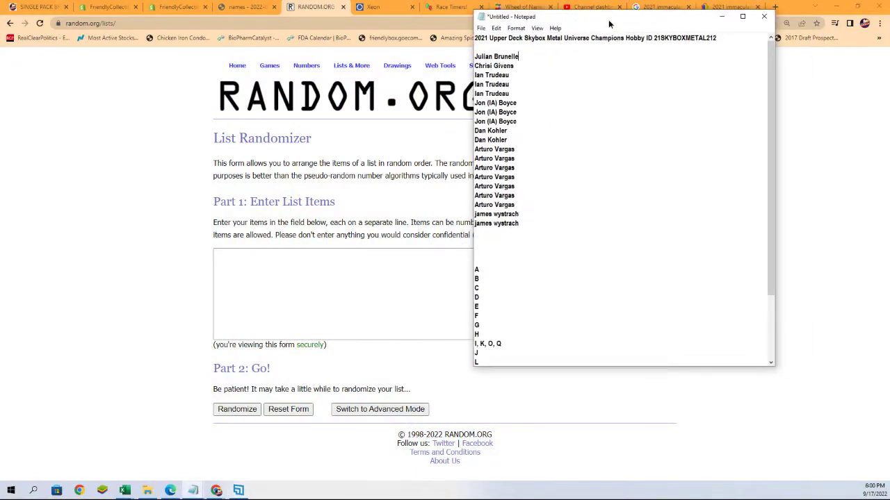
- Copy the 19 owner names from the notes into the List Randomizer item box
left_click_drag(599, 24, 571, 66)
left_click_drag(488, 264, 440, 97)
right_click(452, 114)
left_click(479, 141)
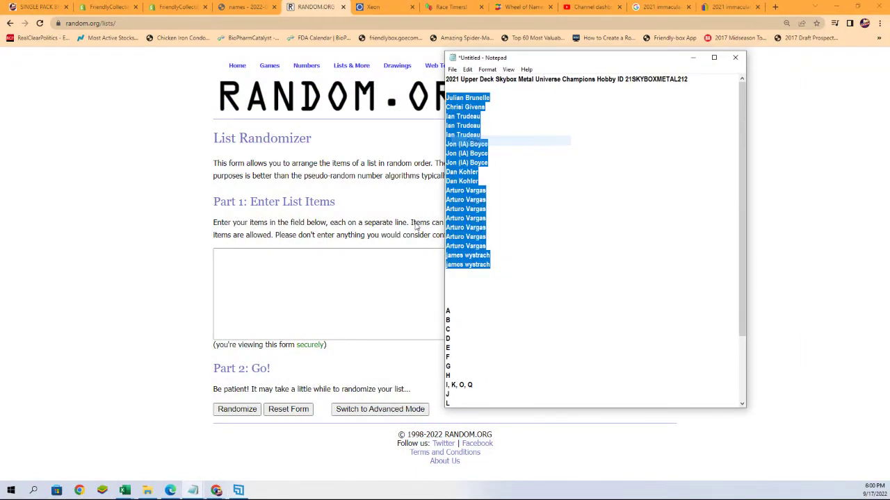
left_click(334, 261)
right_click(335, 264)
left_click(357, 335)
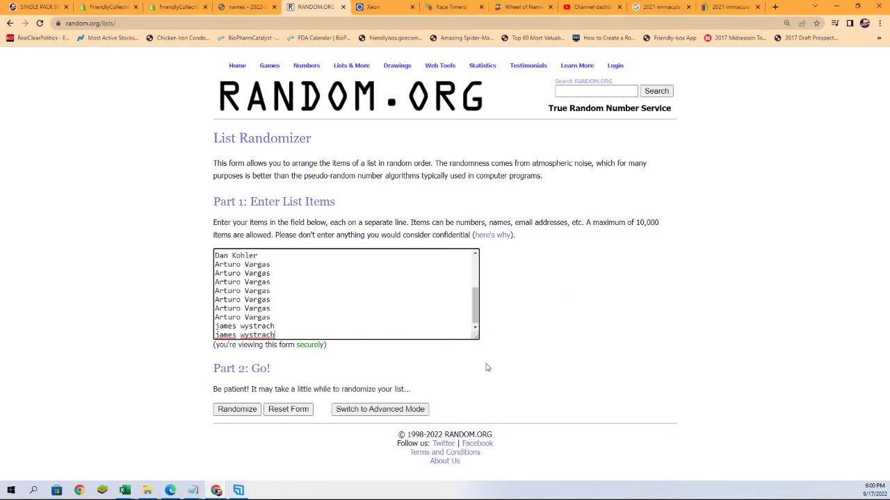
- Randomize the owner names, then reshuffle them until seven randomizations are done
left_click(239, 410)
left_click(222, 410)
left_click(221, 432)
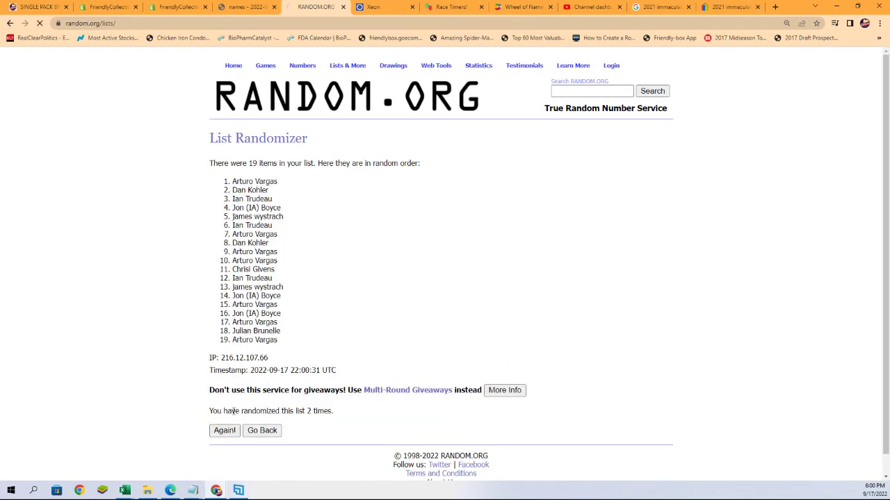
left_click(222, 431)
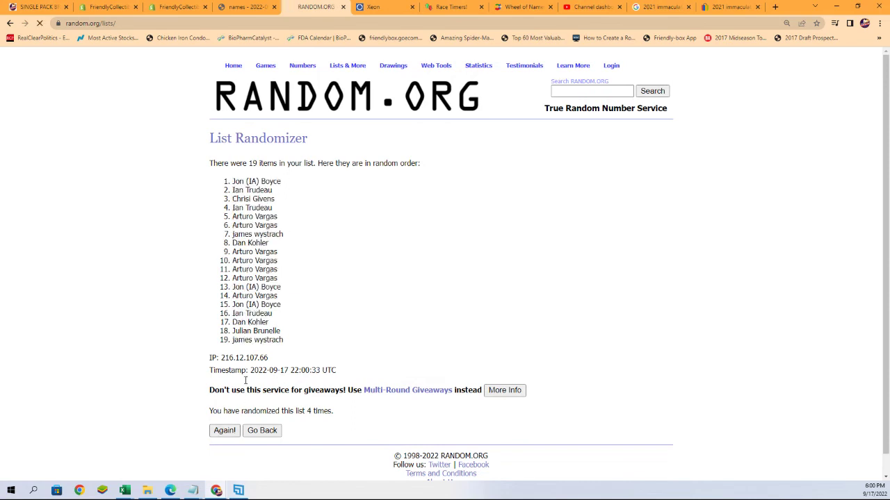
left_click(226, 430)
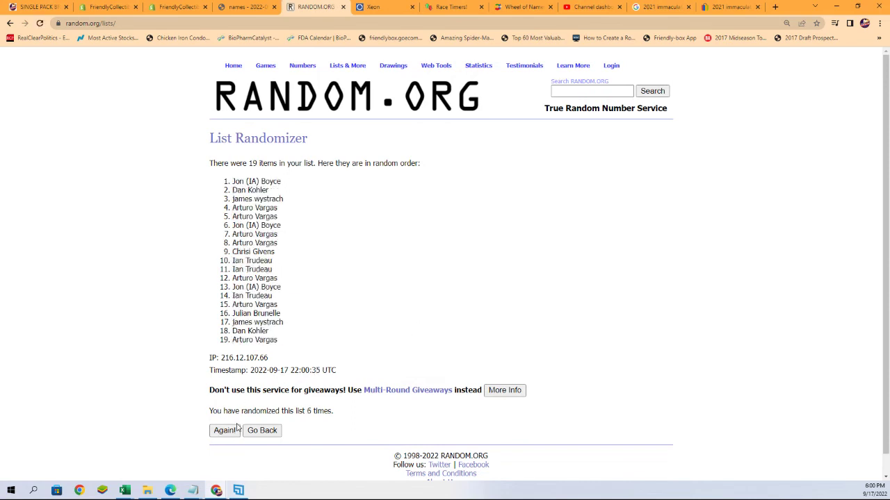
left_click(237, 431)
- Copy the shuffled name list and place the Excel sheet beside the results
left_click_drag(232, 180, 288, 342)
right_click(272, 318)
left_click(285, 325)
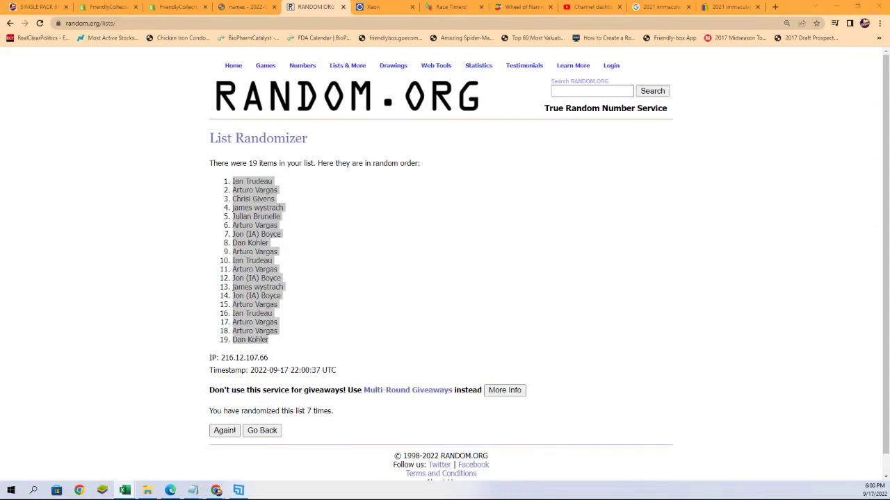
left_click_drag(535, 43, 512, 4)
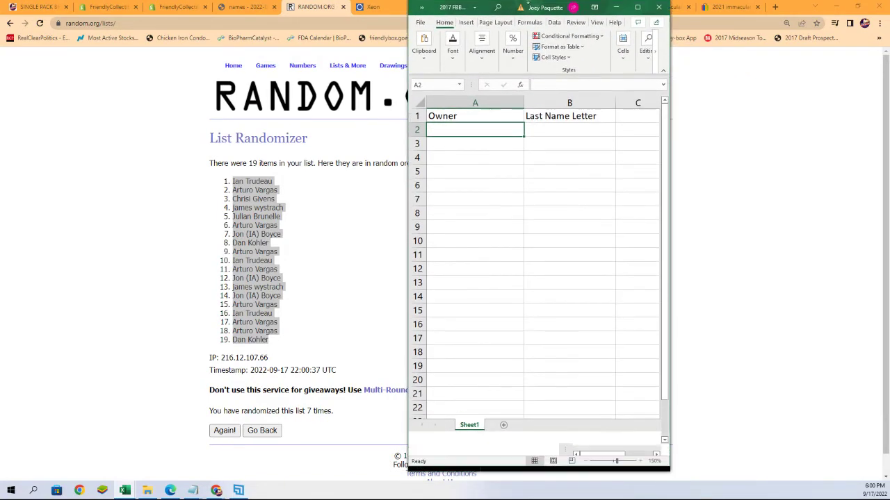
- Paste the shuffled names into A2 under Owner as plain text
left_click(436, 131)
right_click(436, 131)
left_click(457, 193)
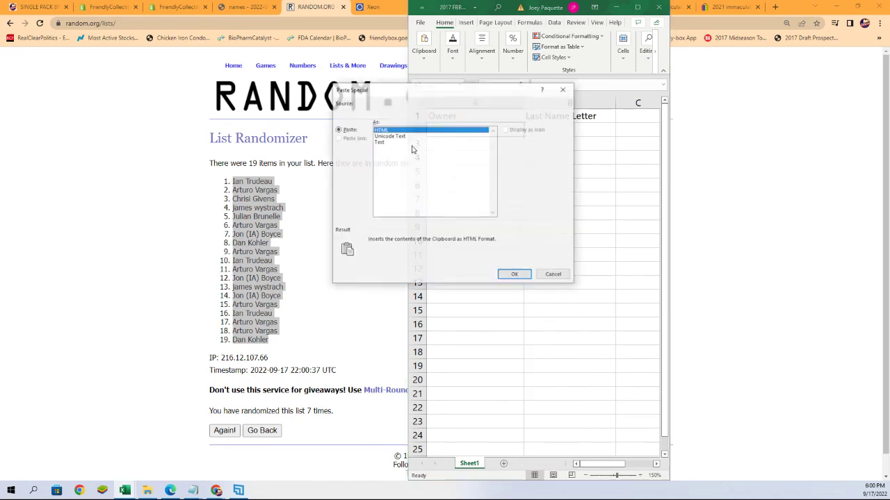
left_click(380, 142)
left_click(526, 275)
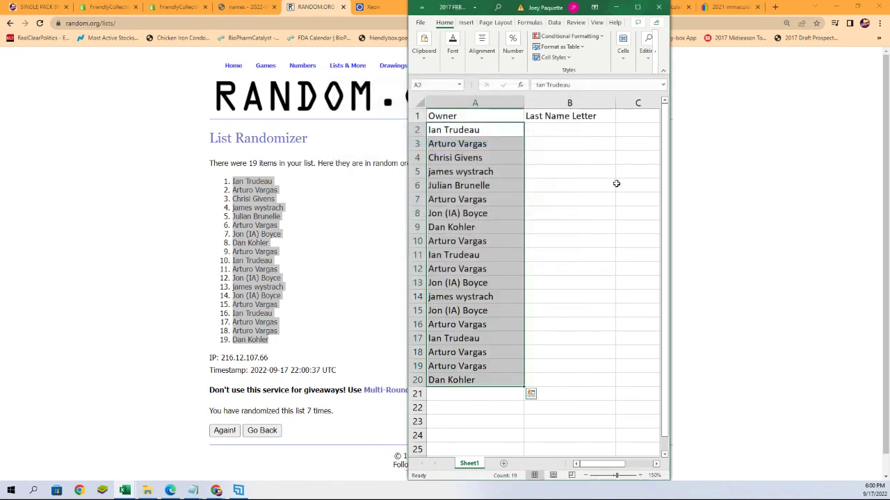
left_click(540, 132)
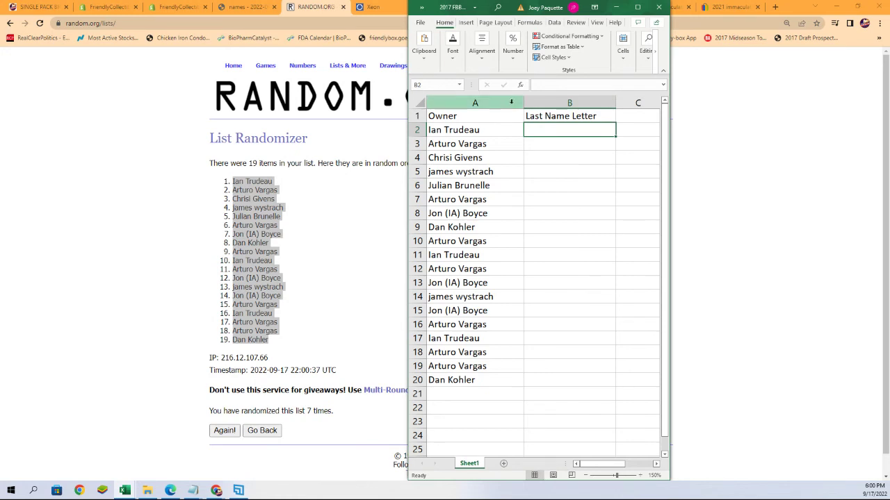
- Narrow column A to fit the names and load a fresh List Randomizer form
left_click(511, 102)
left_click_drag(523, 102, 501, 103)
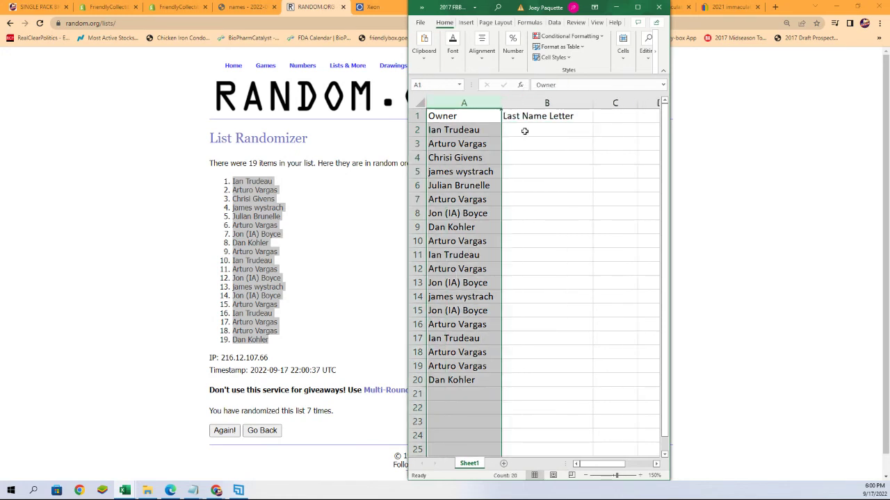
left_click(524, 131)
left_click(351, 78)
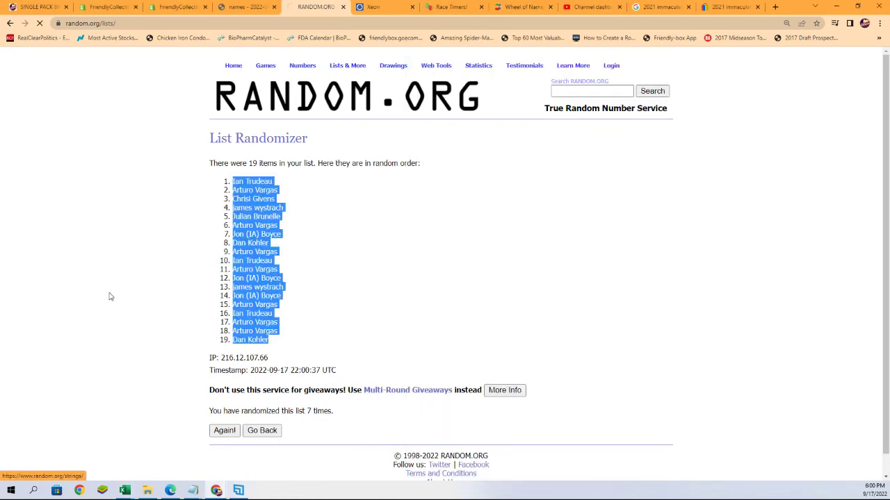
- Copy the last-name letter groups A through W from the notes into the randomizer list
key("alt+Tab")
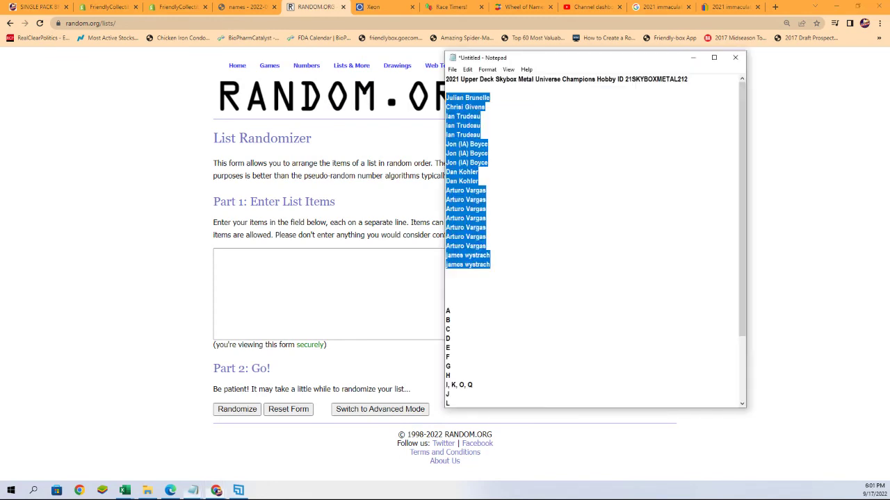
scroll(551, 242, "down", 3)
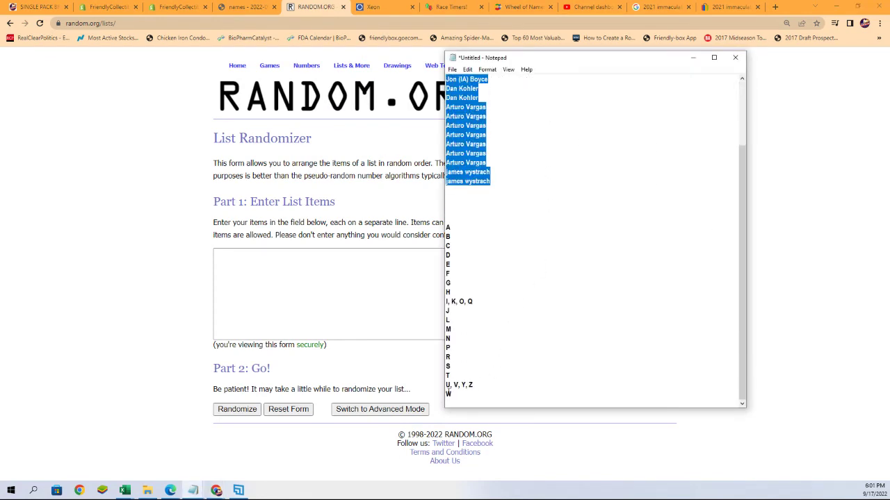
left_click_drag(447, 393, 446, 264)
left_click_drag(450, 394, 449, 255)
right_click(453, 210)
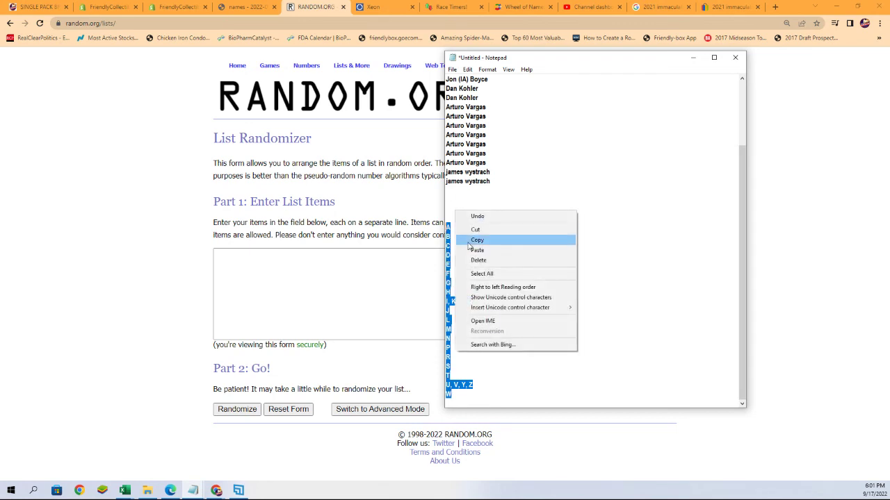
left_click(474, 238)
left_click(264, 267)
right_click(264, 267)
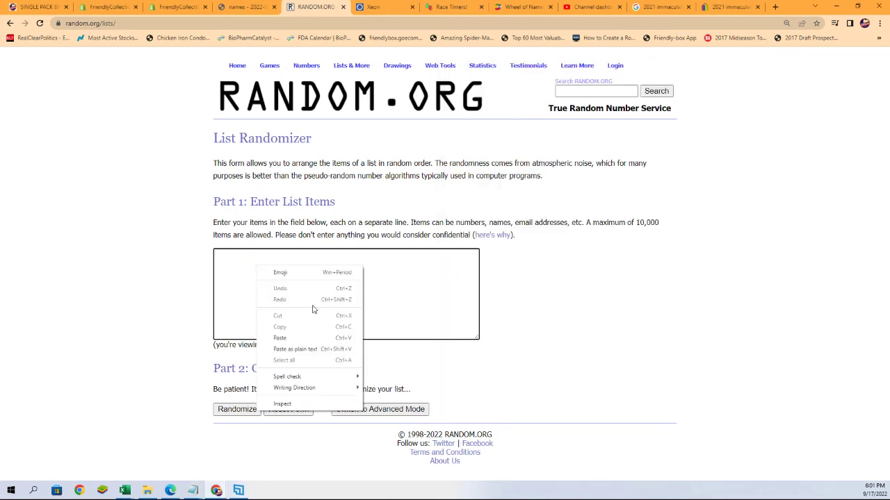
left_click(285, 338)
- Randomize the letter groups, then reshuffle them until seven randomizations are done
left_click(247, 411)
left_click(228, 411)
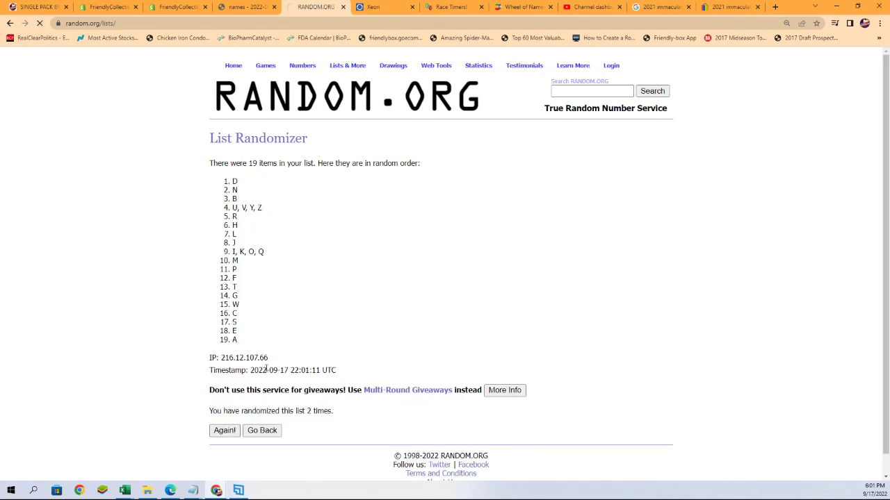
left_click(222, 433)
left_click(223, 412)
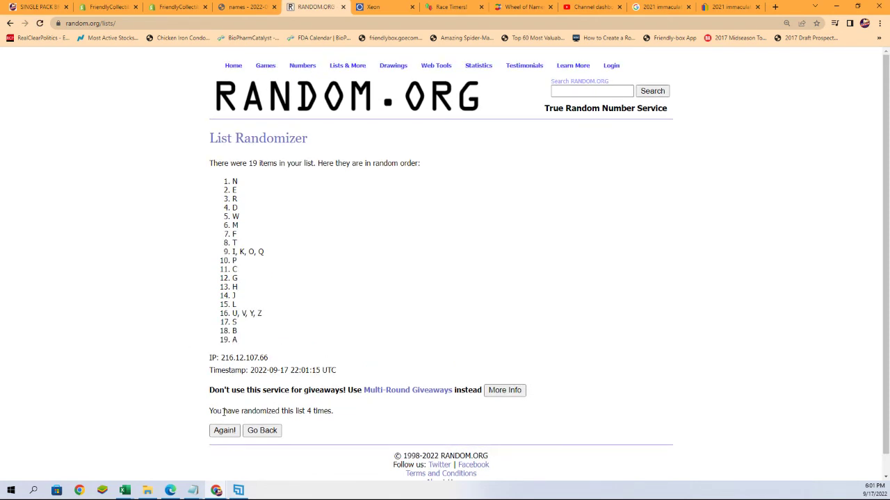
left_click(223, 430)
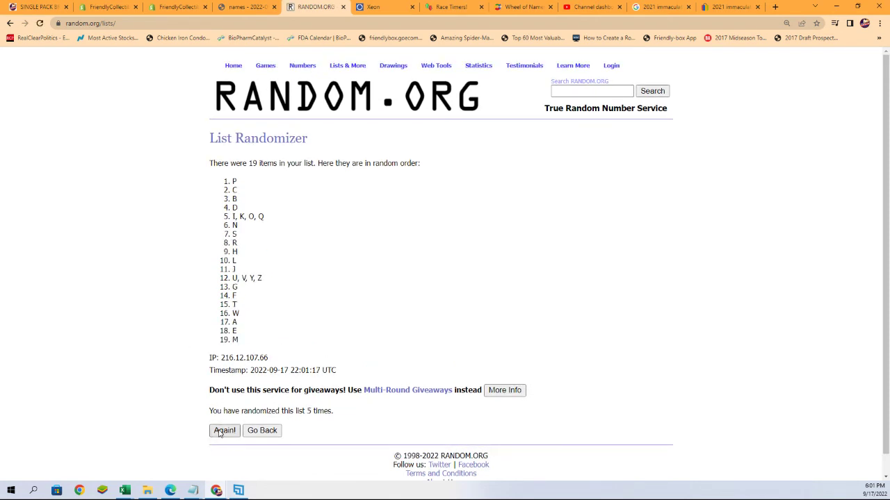
left_click(218, 432)
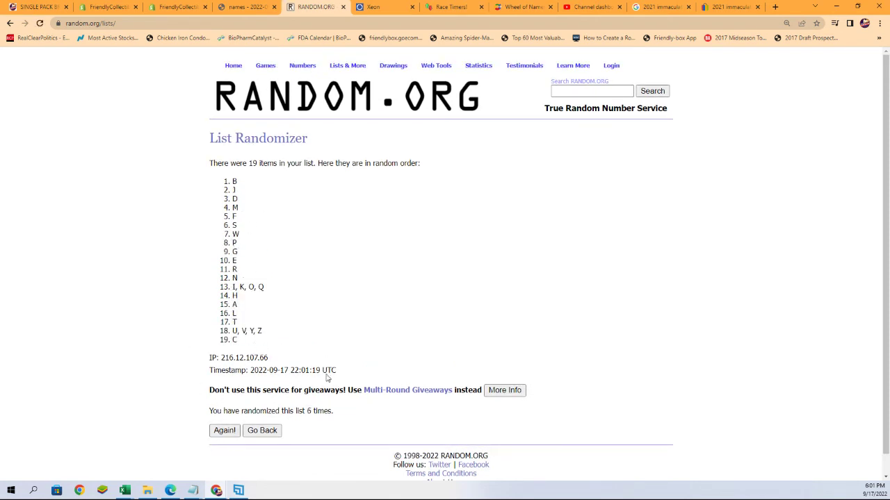
left_click(226, 432)
- Select exactly the 19 shuffled letter groups, from U, V, Y, Z down to H
left_click_drag(233, 179, 243, 331)
left_click(245, 178)
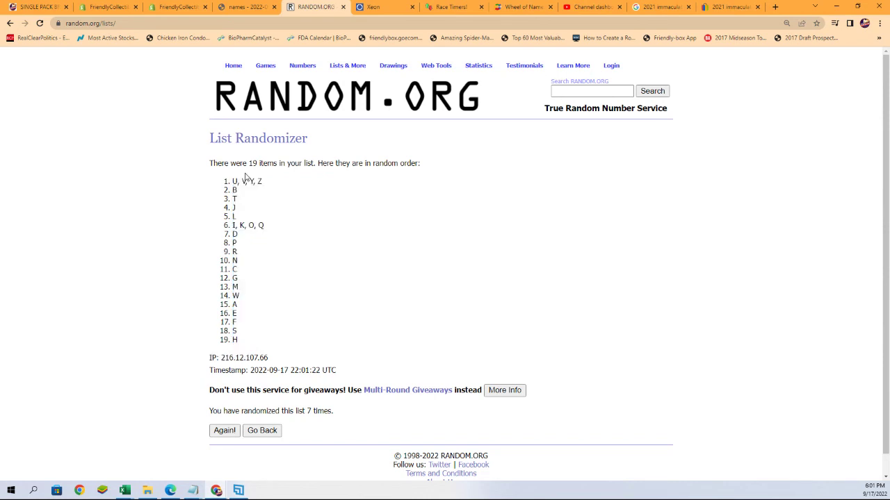
left_click_drag(231, 178, 243, 342)
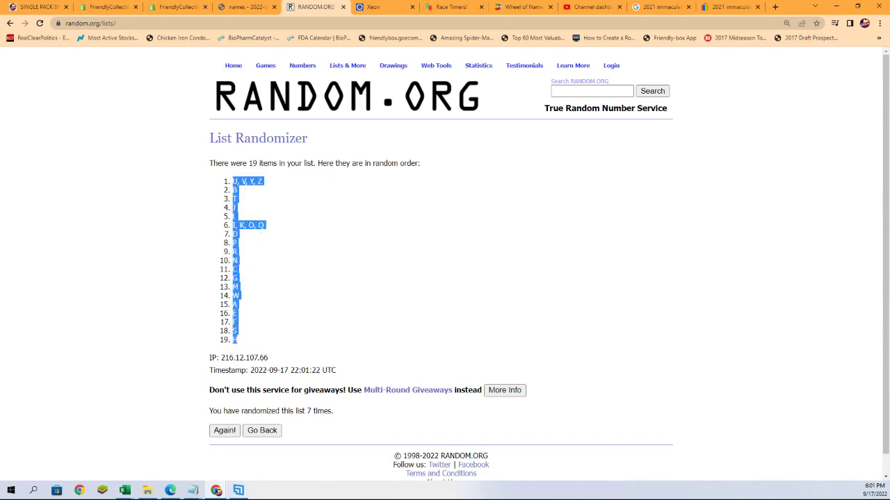
- Copy the shuffled letters and paste them as plain text into B2 under Last Name Letter
right_click(235, 326)
left_click(253, 333)
key("alt+Tab")
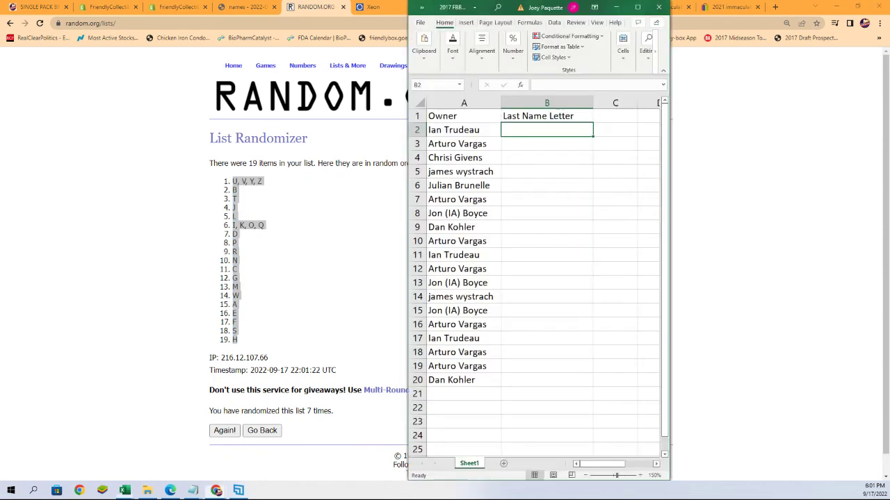
right_click(518, 128)
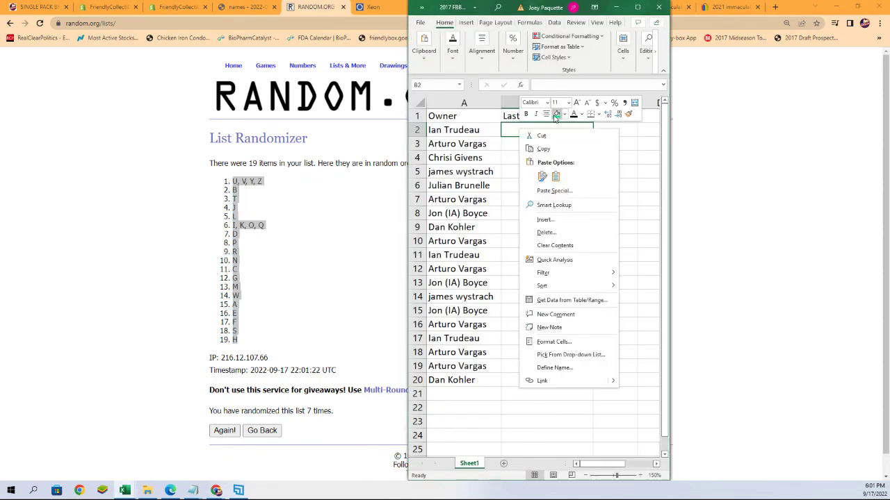
left_click(542, 190)
left_click(469, 143)
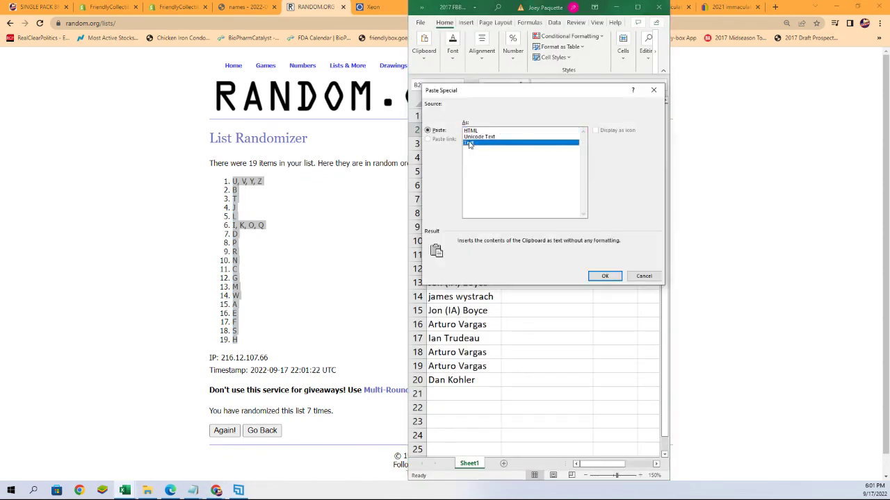
left_click(605, 276)
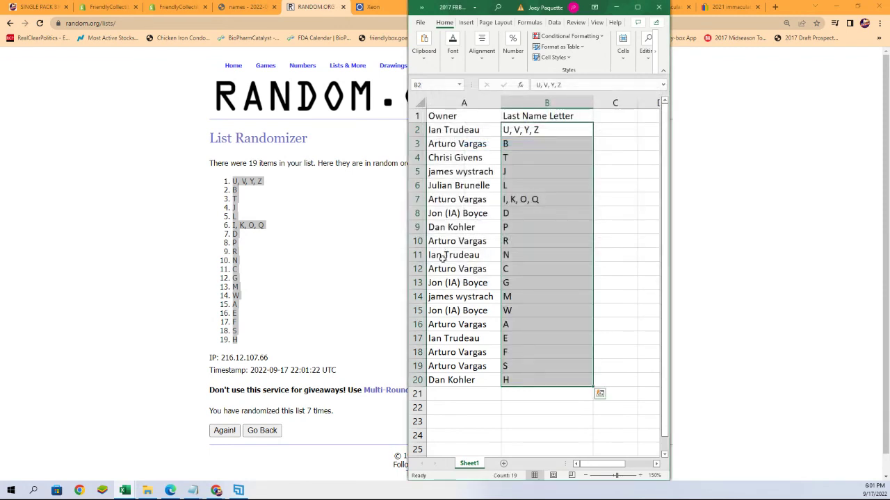
- Review the owner and letter pairings in the sheet
left_click(489, 172)
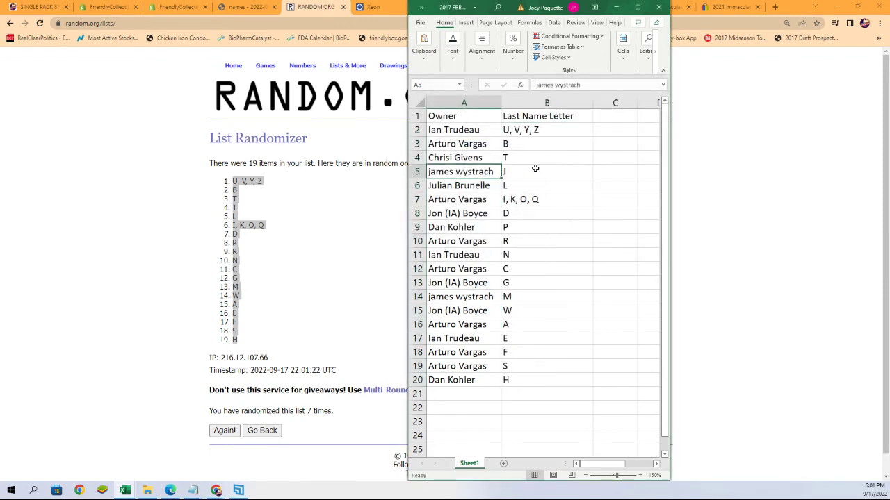
left_click(521, 237)
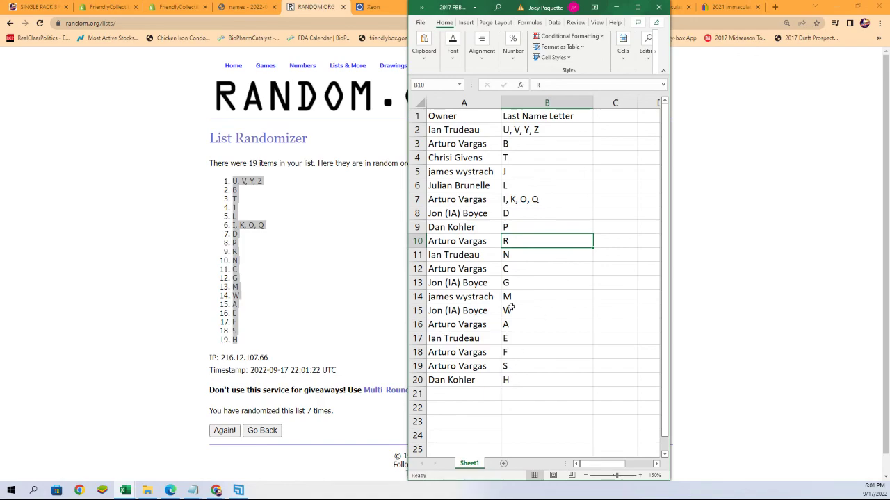
left_click(491, 310)
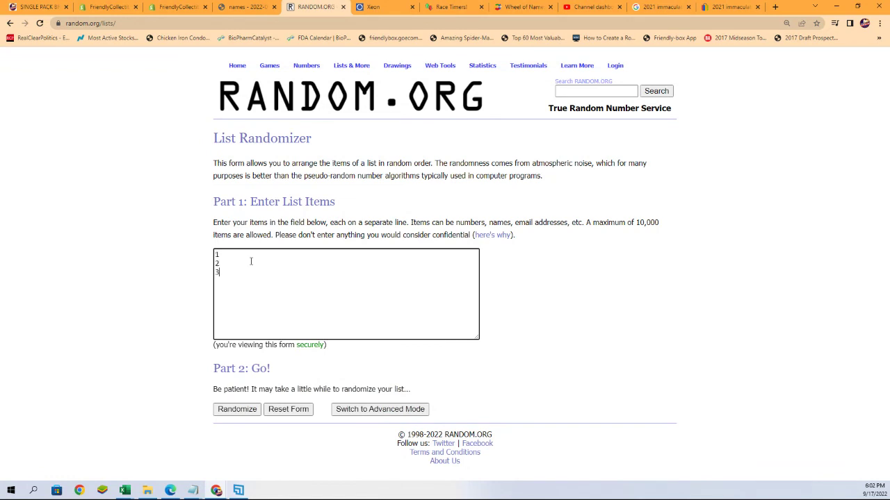
- Enter pack numbers 1–4 and shuffle them four times, ending in order 2, 4, 1, 3
left_click(234, 365)
left_click(231, 410)
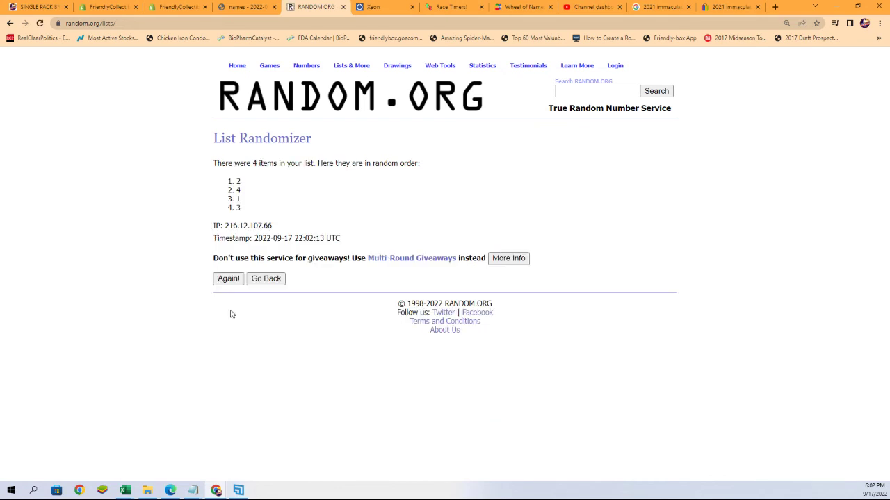
left_click(230, 300)
left_click(219, 301)
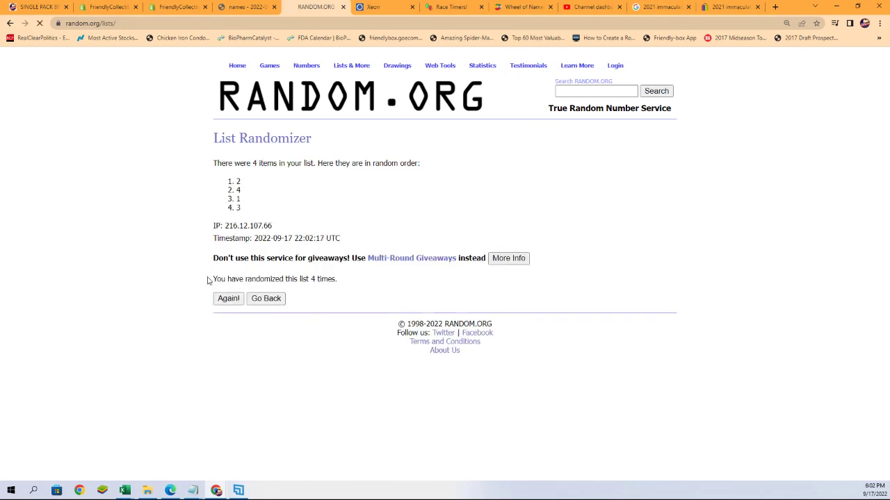